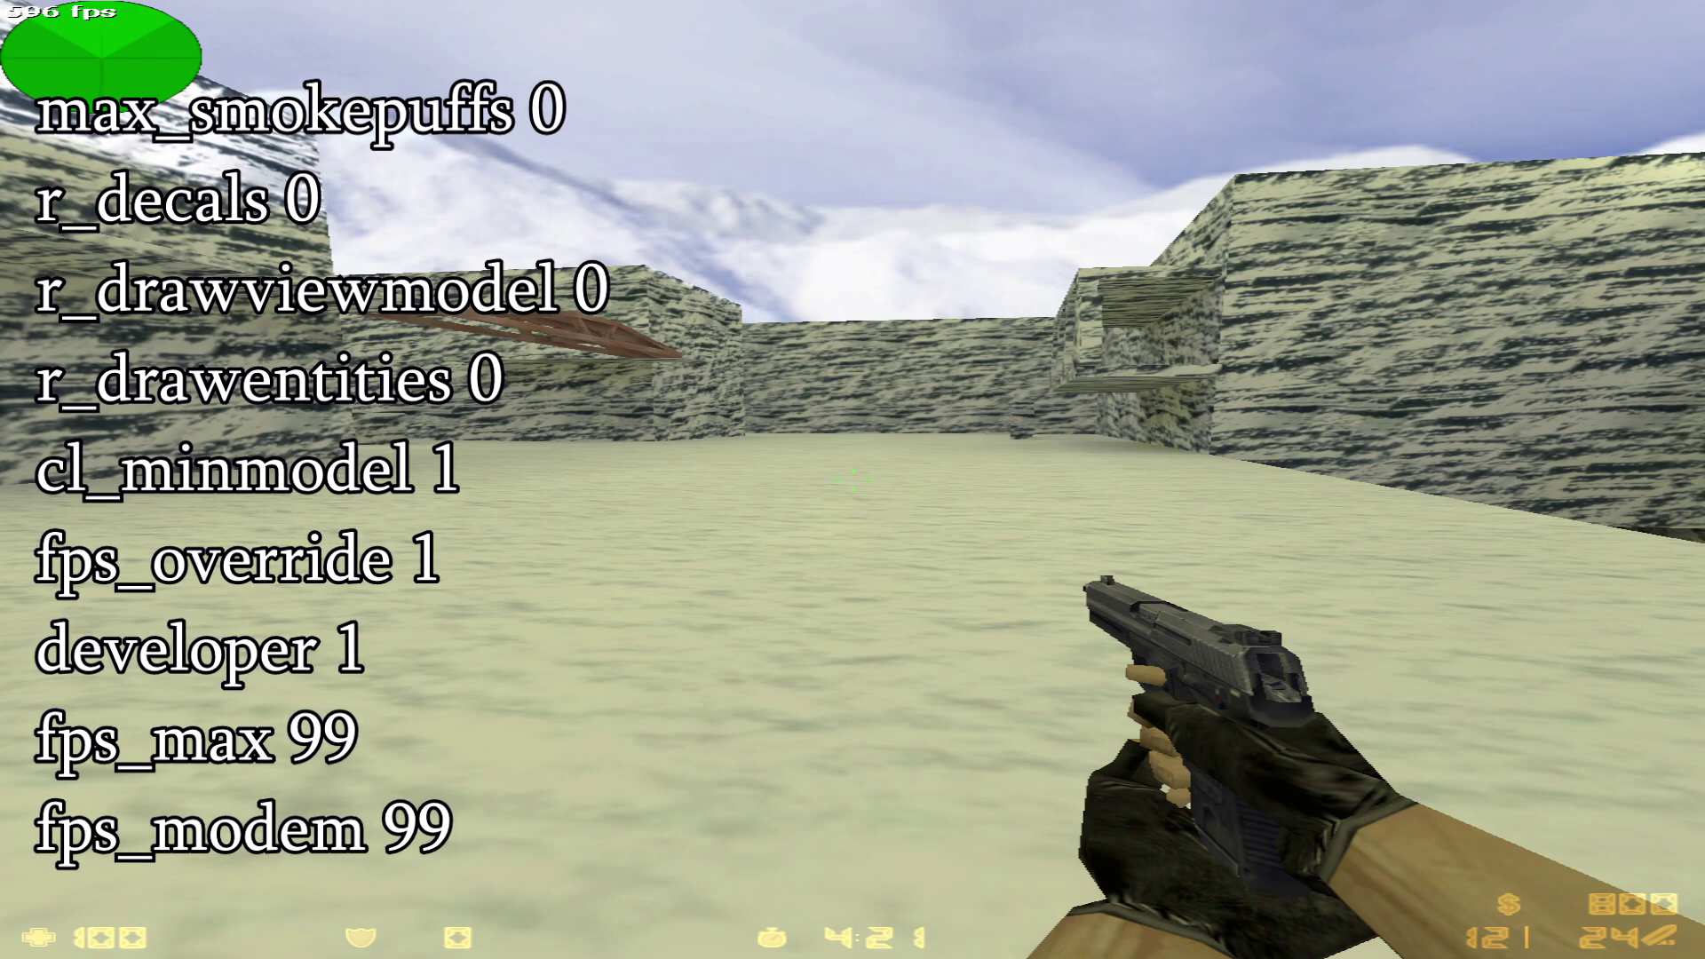
Enter hud_draw 0 in the console, then walk around the ice map.
key("Escape")
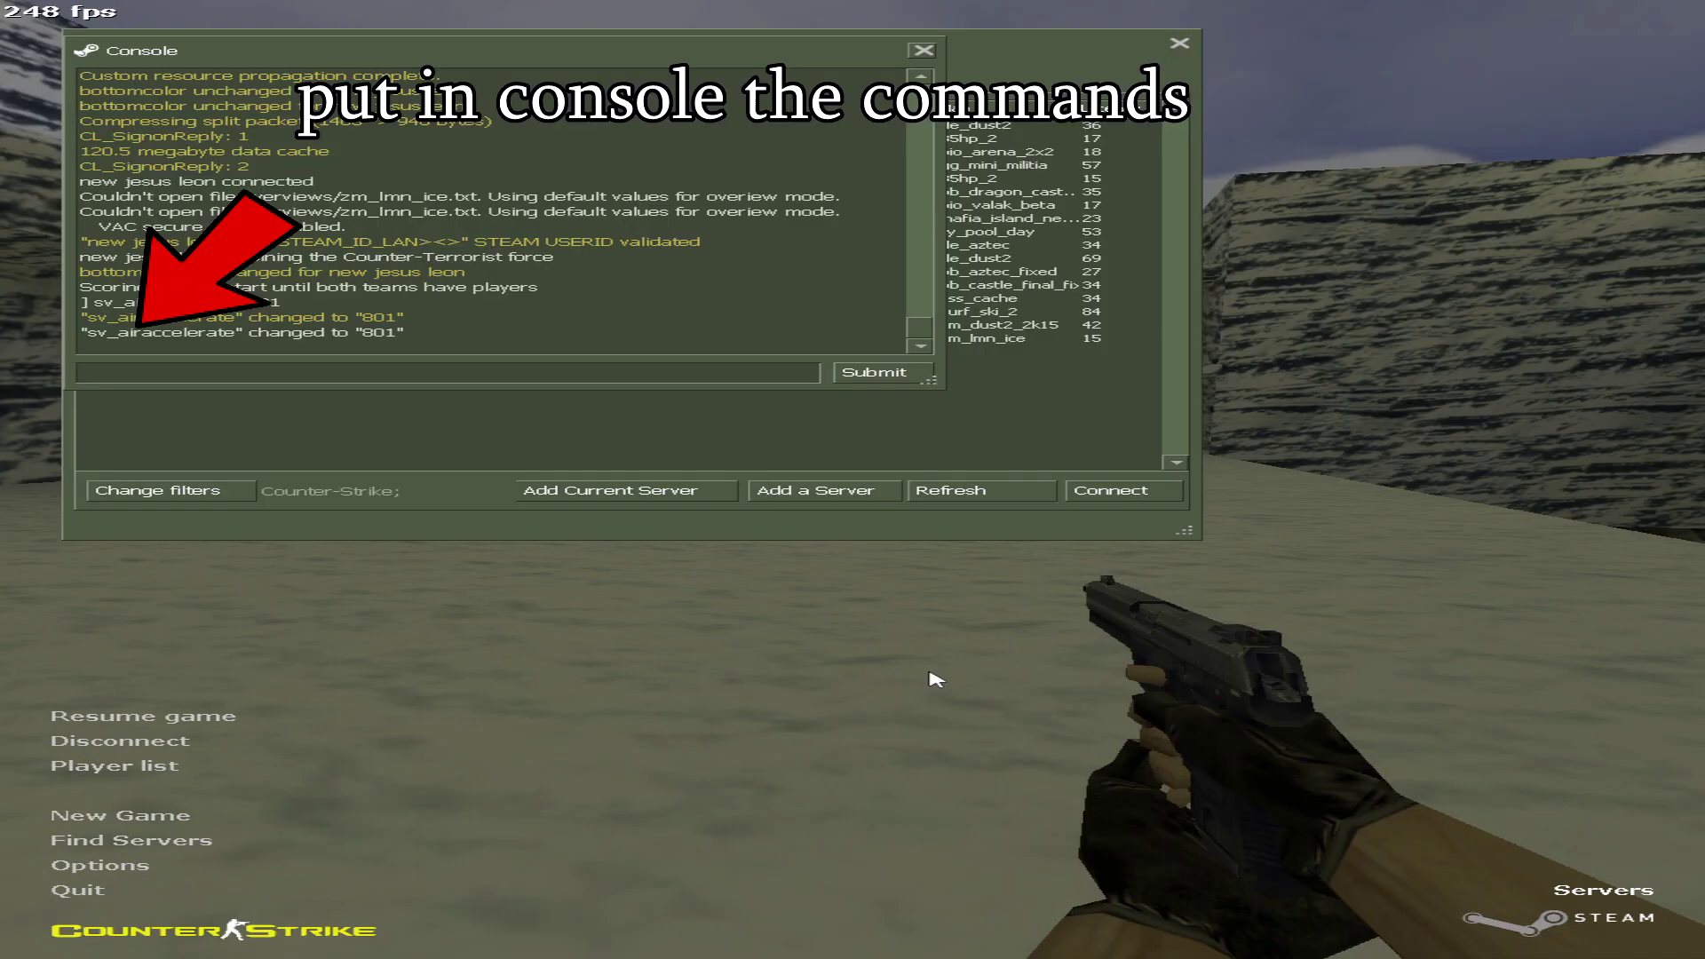
key("Escape")
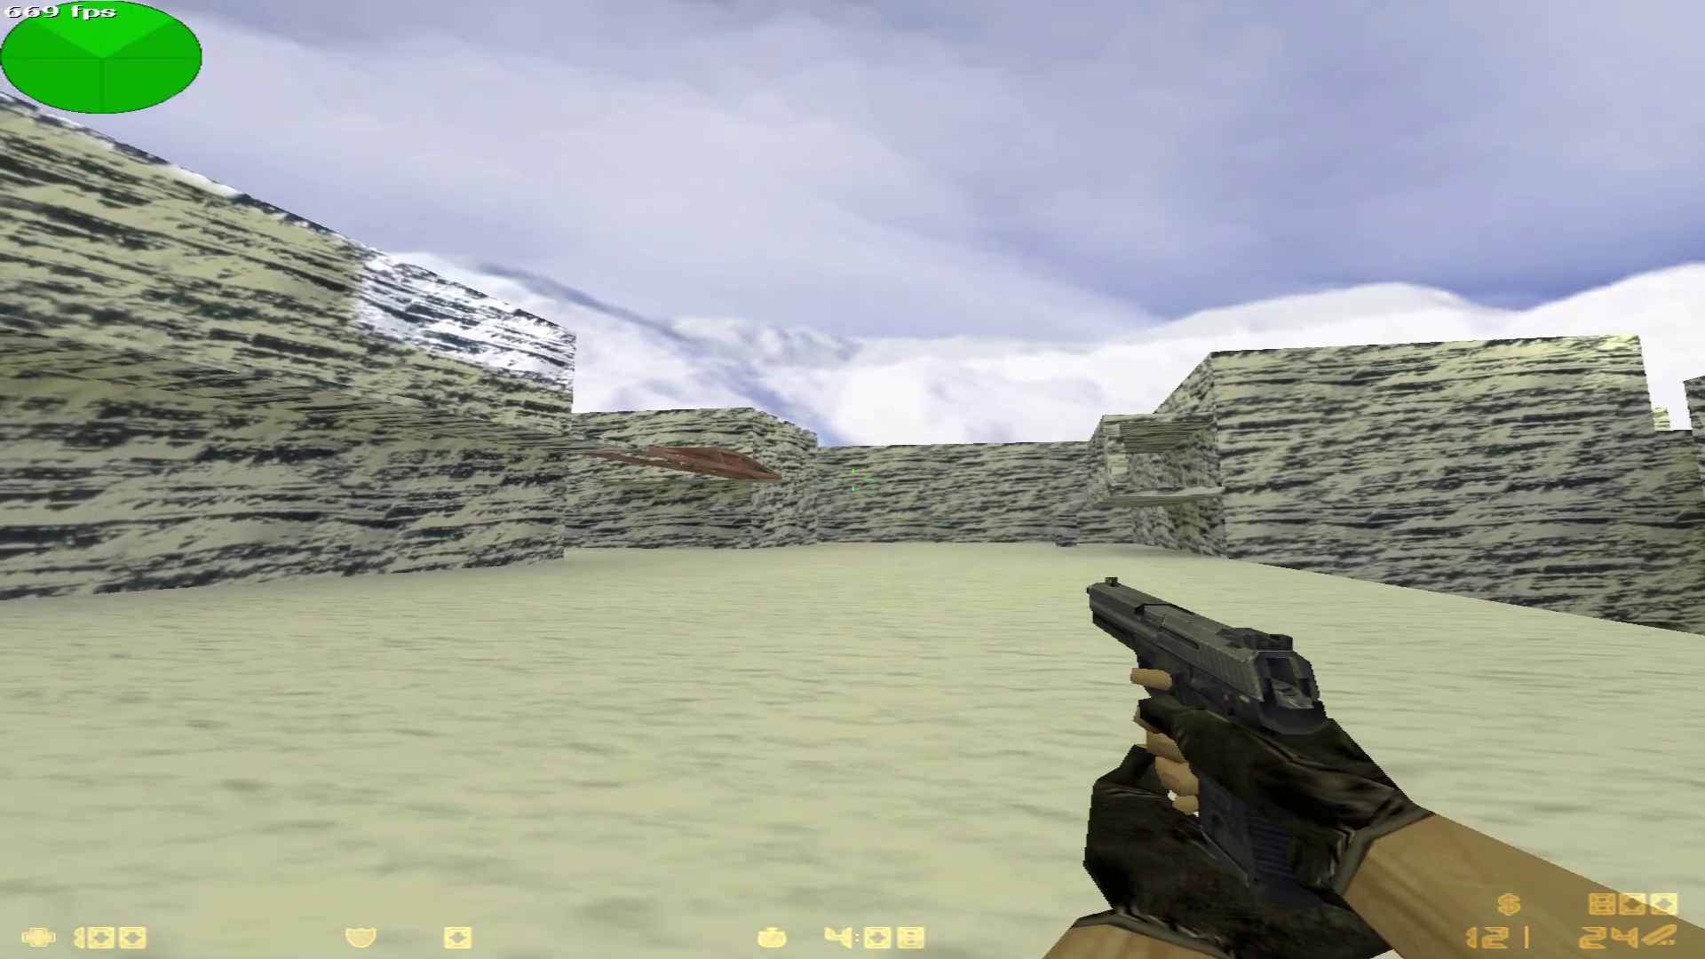
key("w")
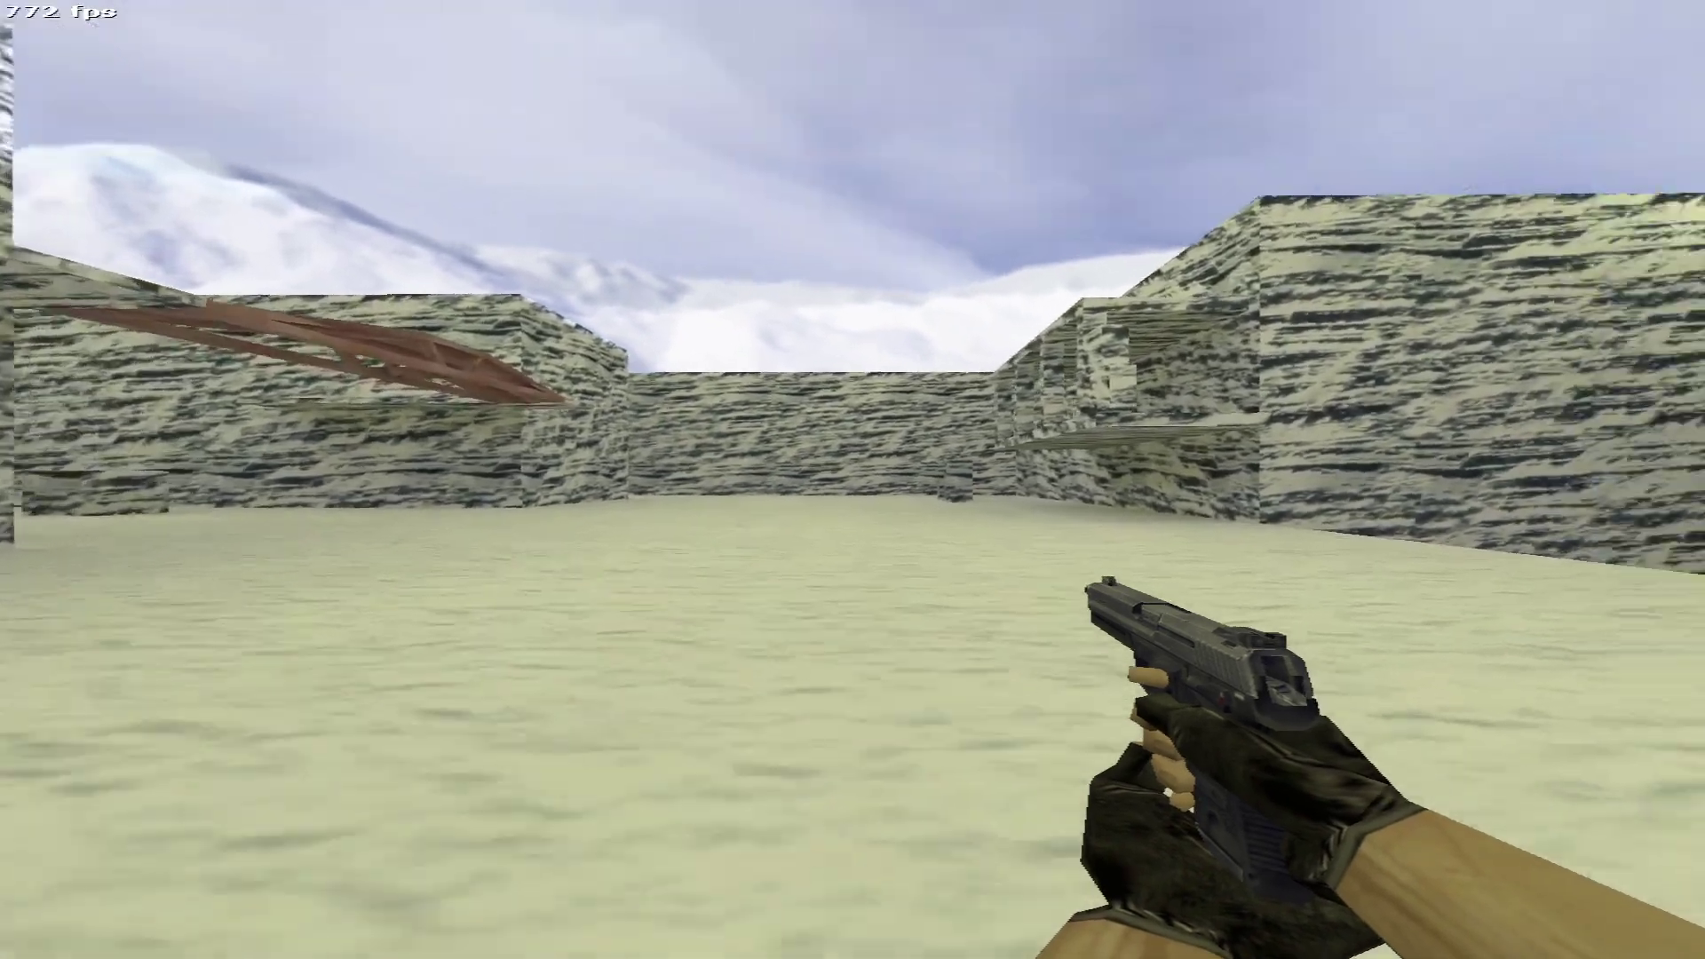
key("s")
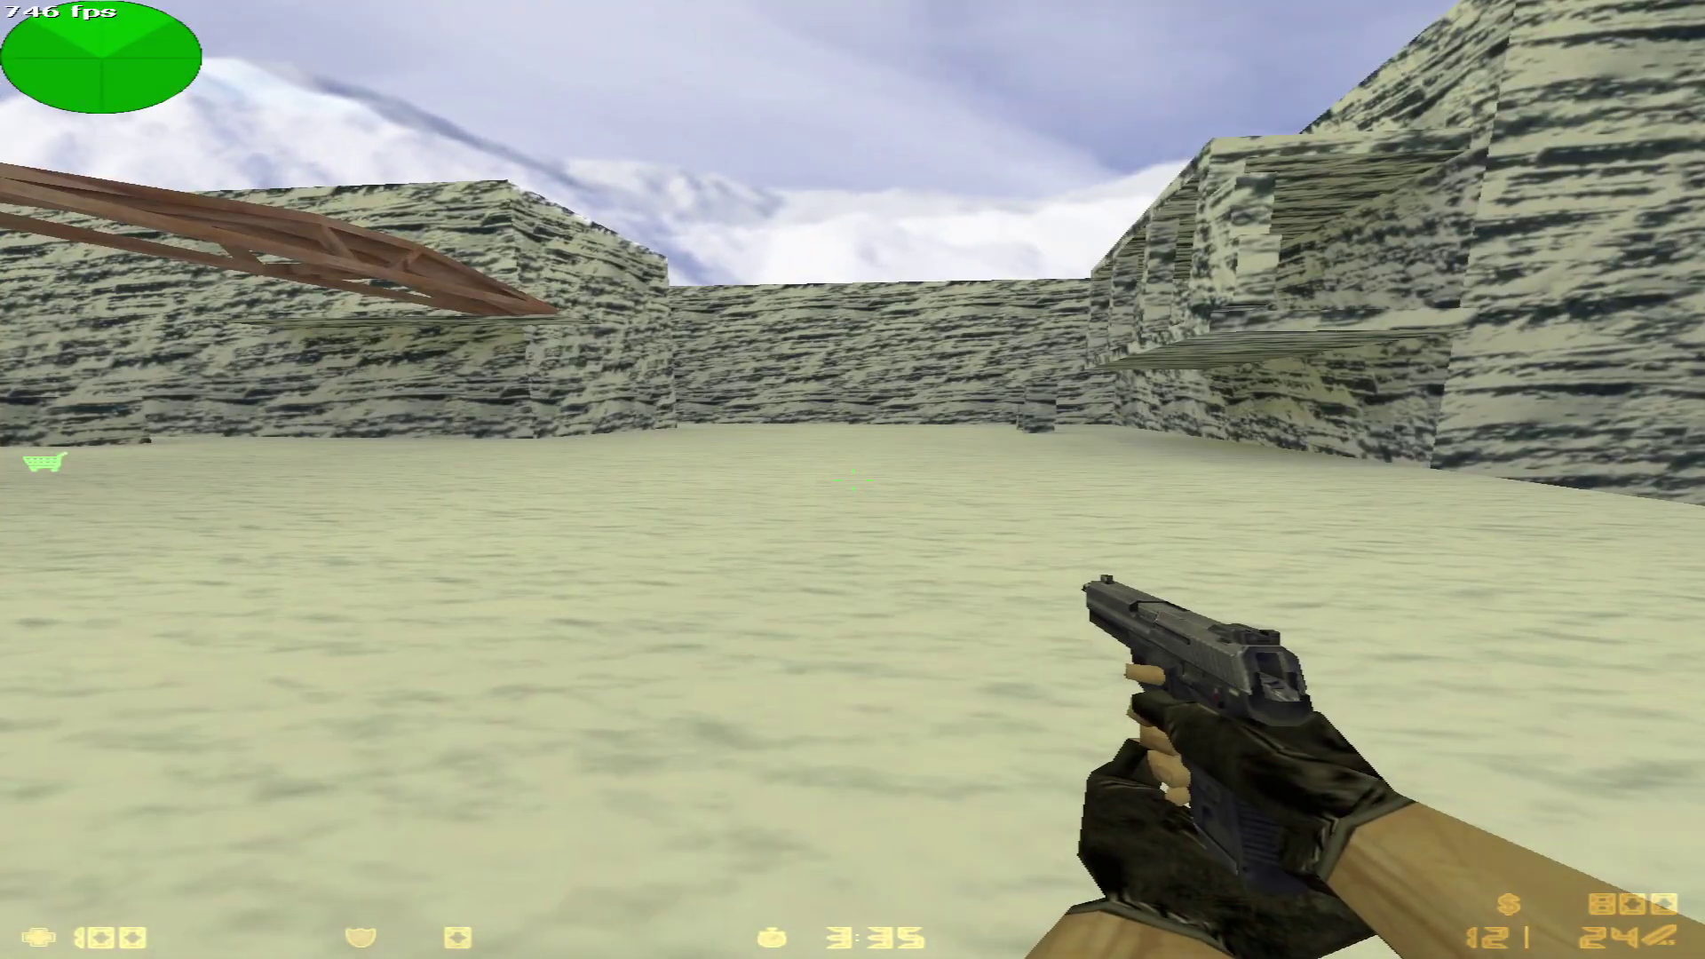
key("s")
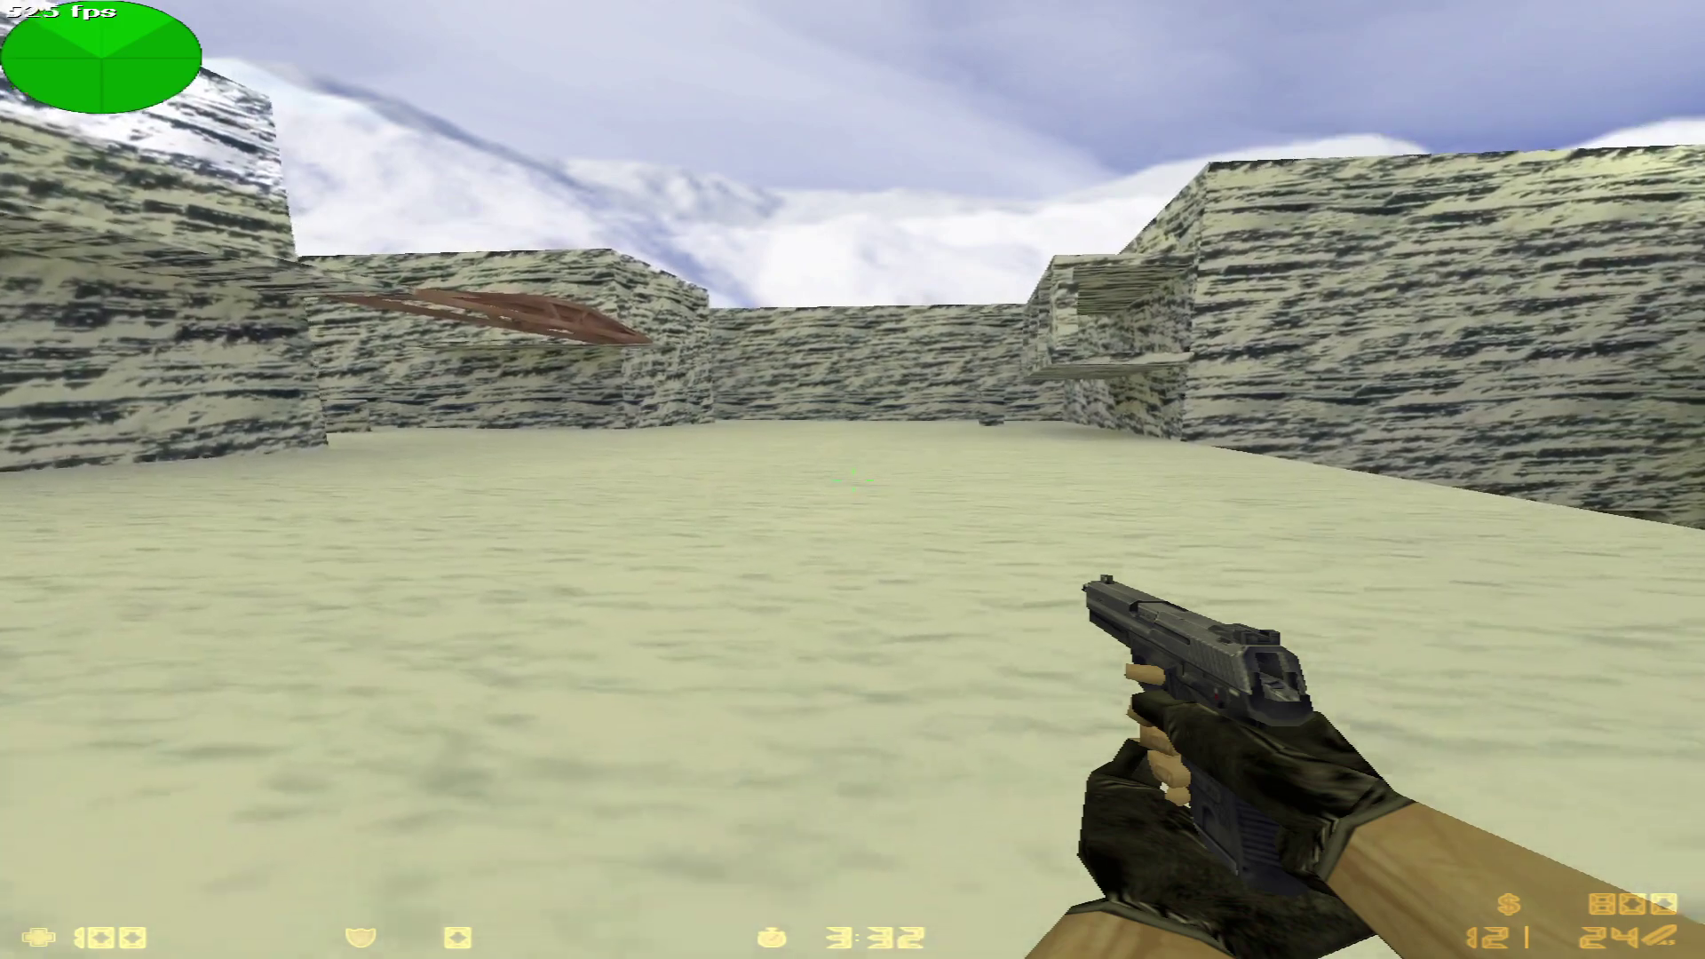
key("w")
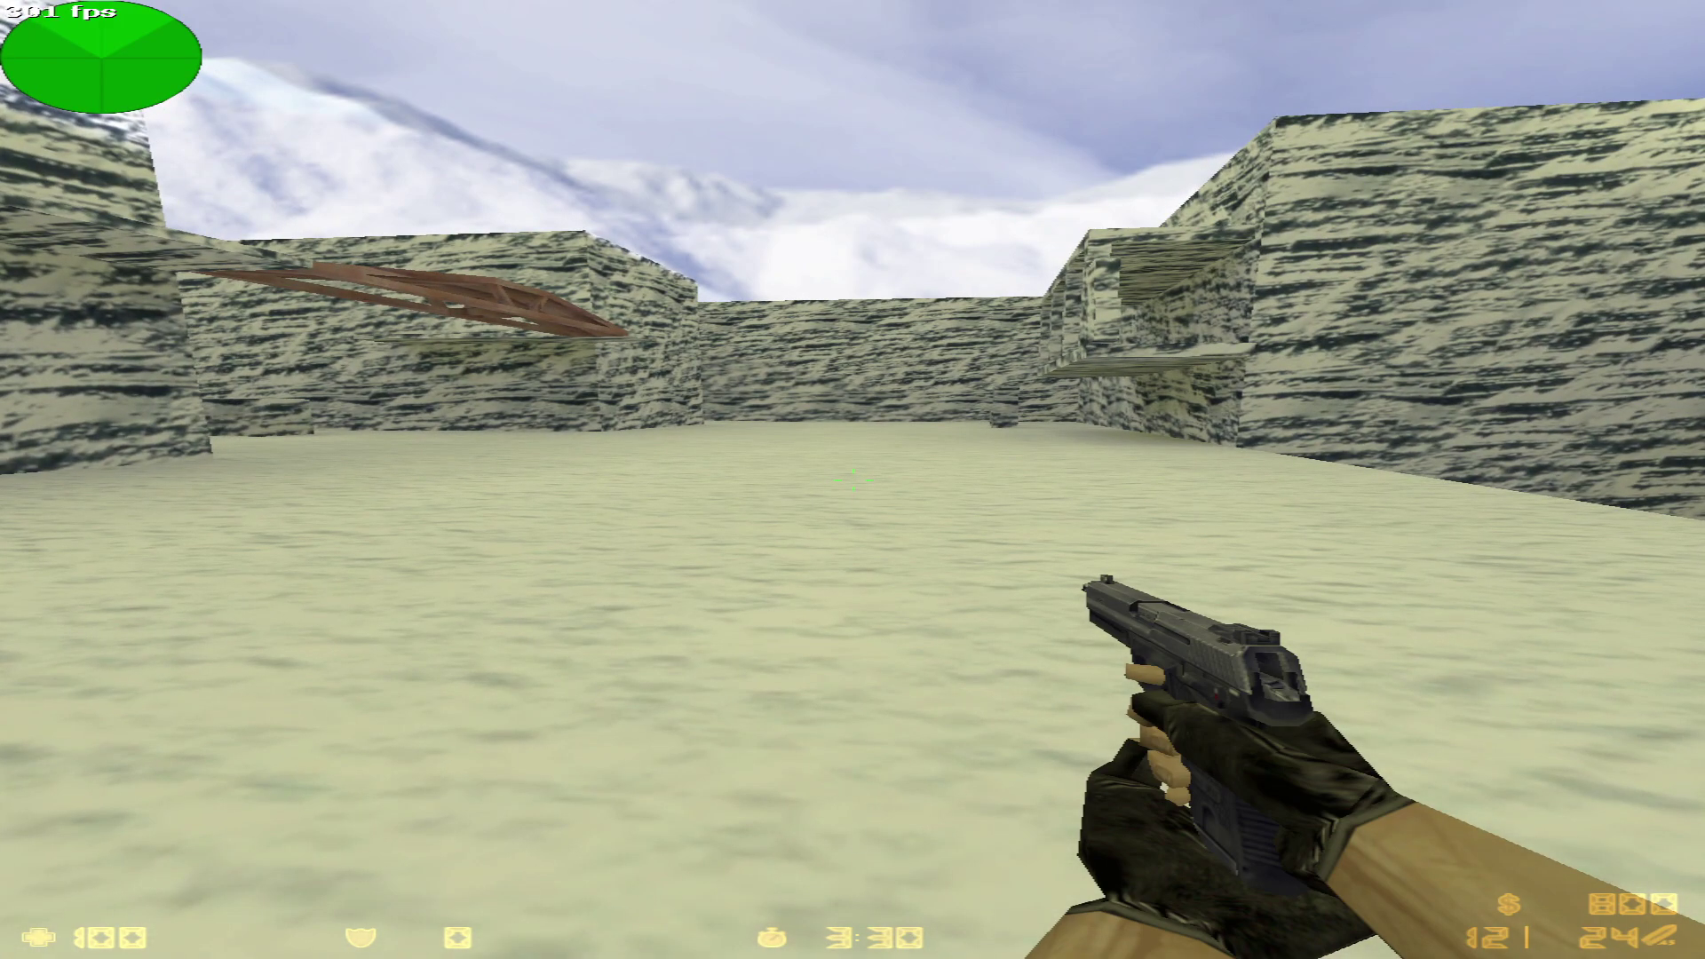
Enter gl_vsync 0 in the console, then walk forward to check the frame rate.
key("grave")
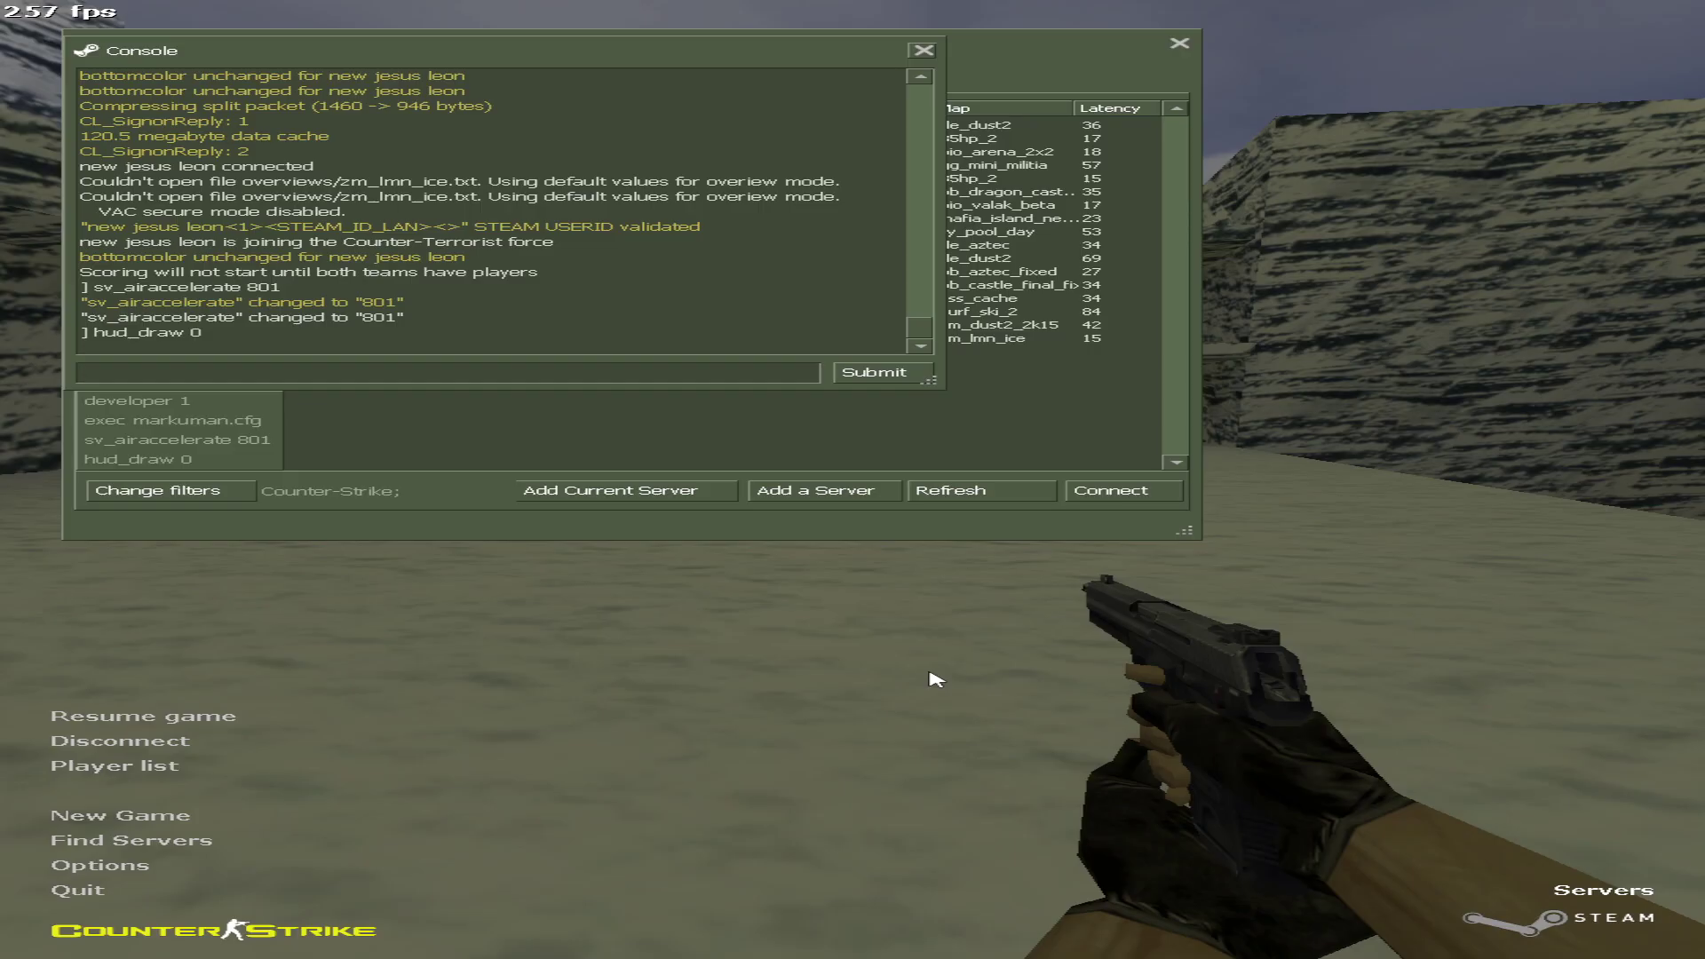
type("gl_vy")
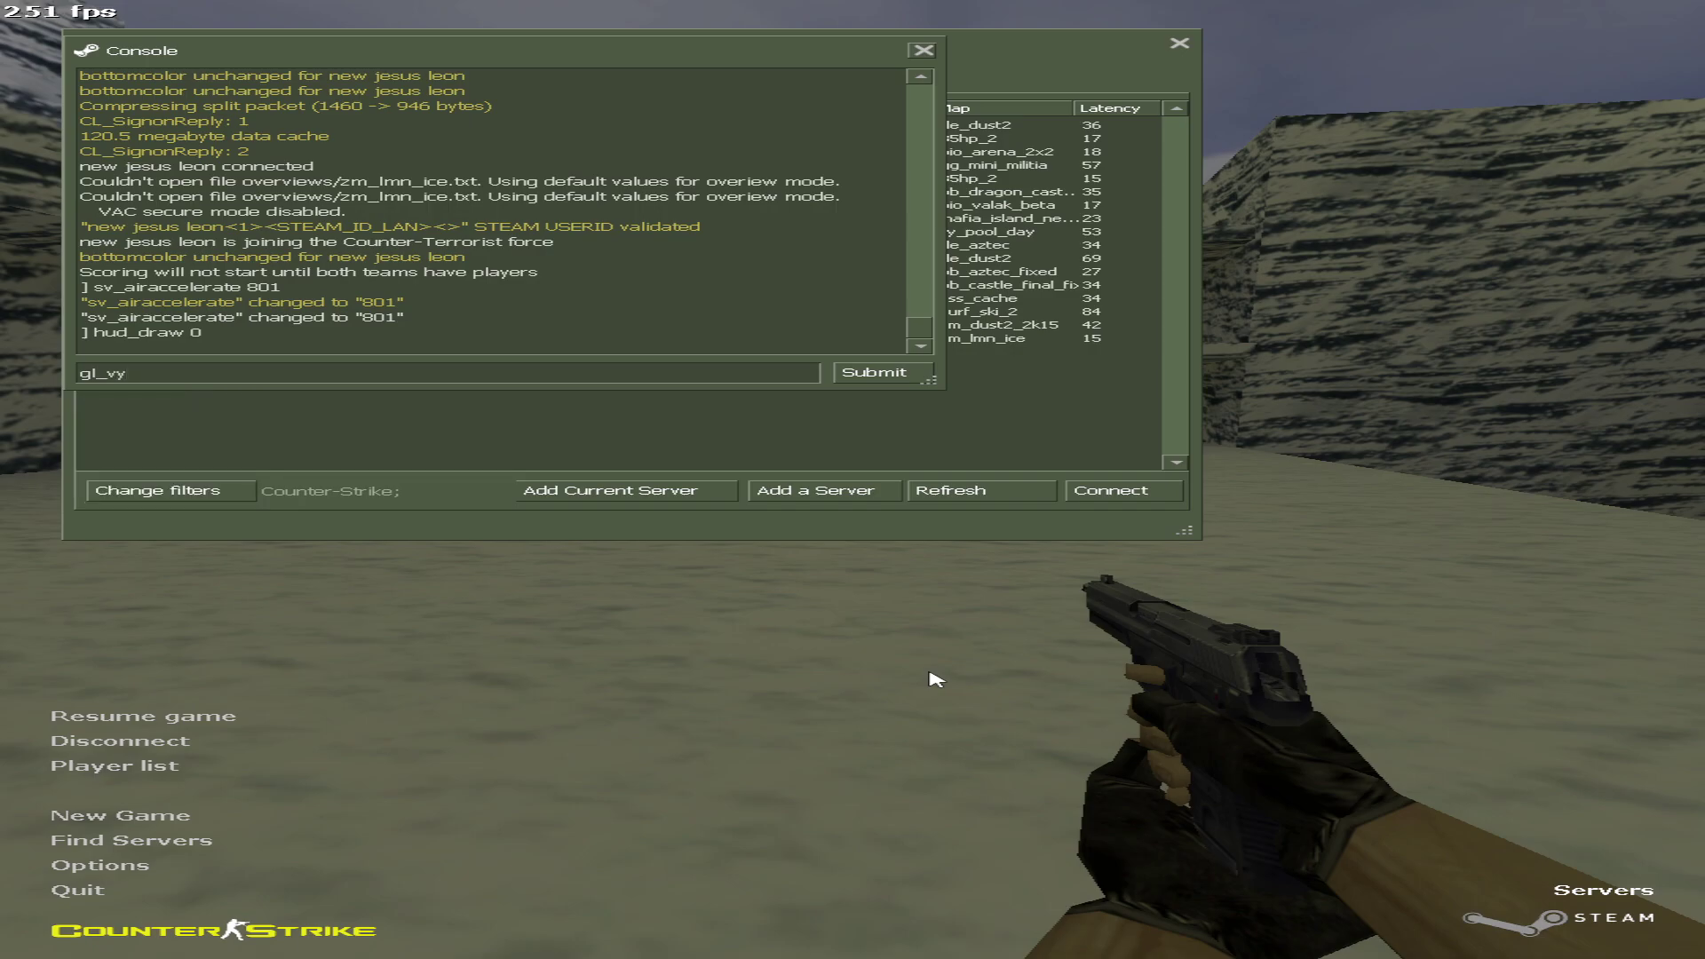
key("BackSpace")
type("sync 0")
key("Return")
key("Escape")
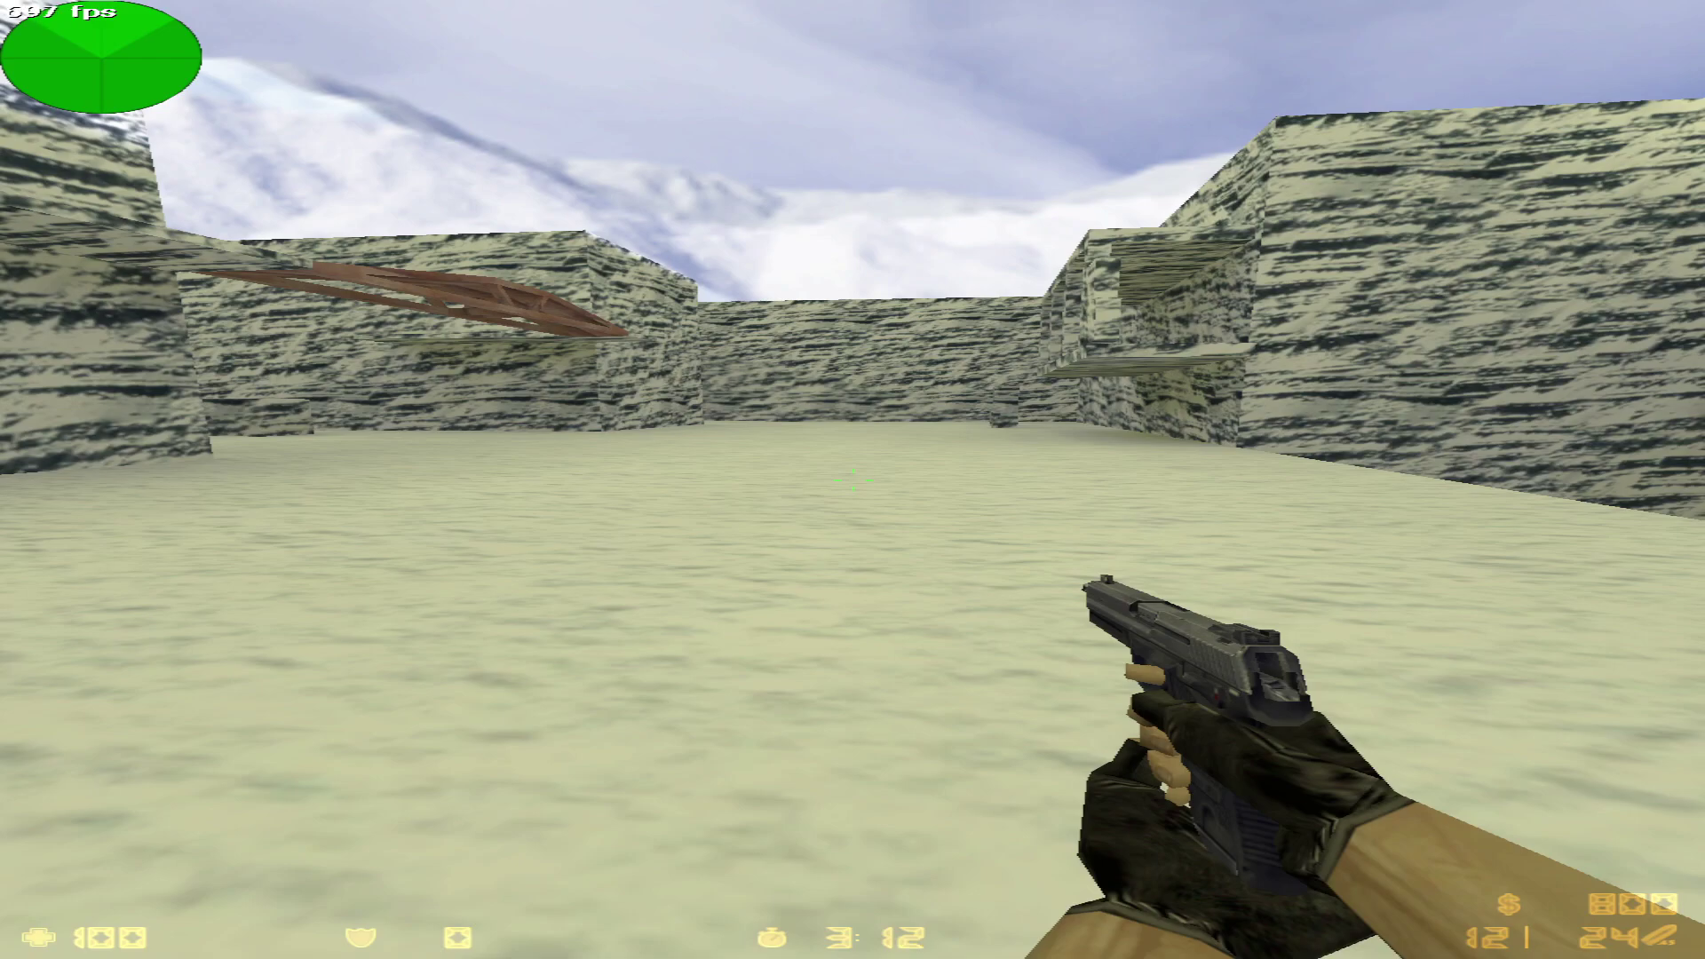
key("w")
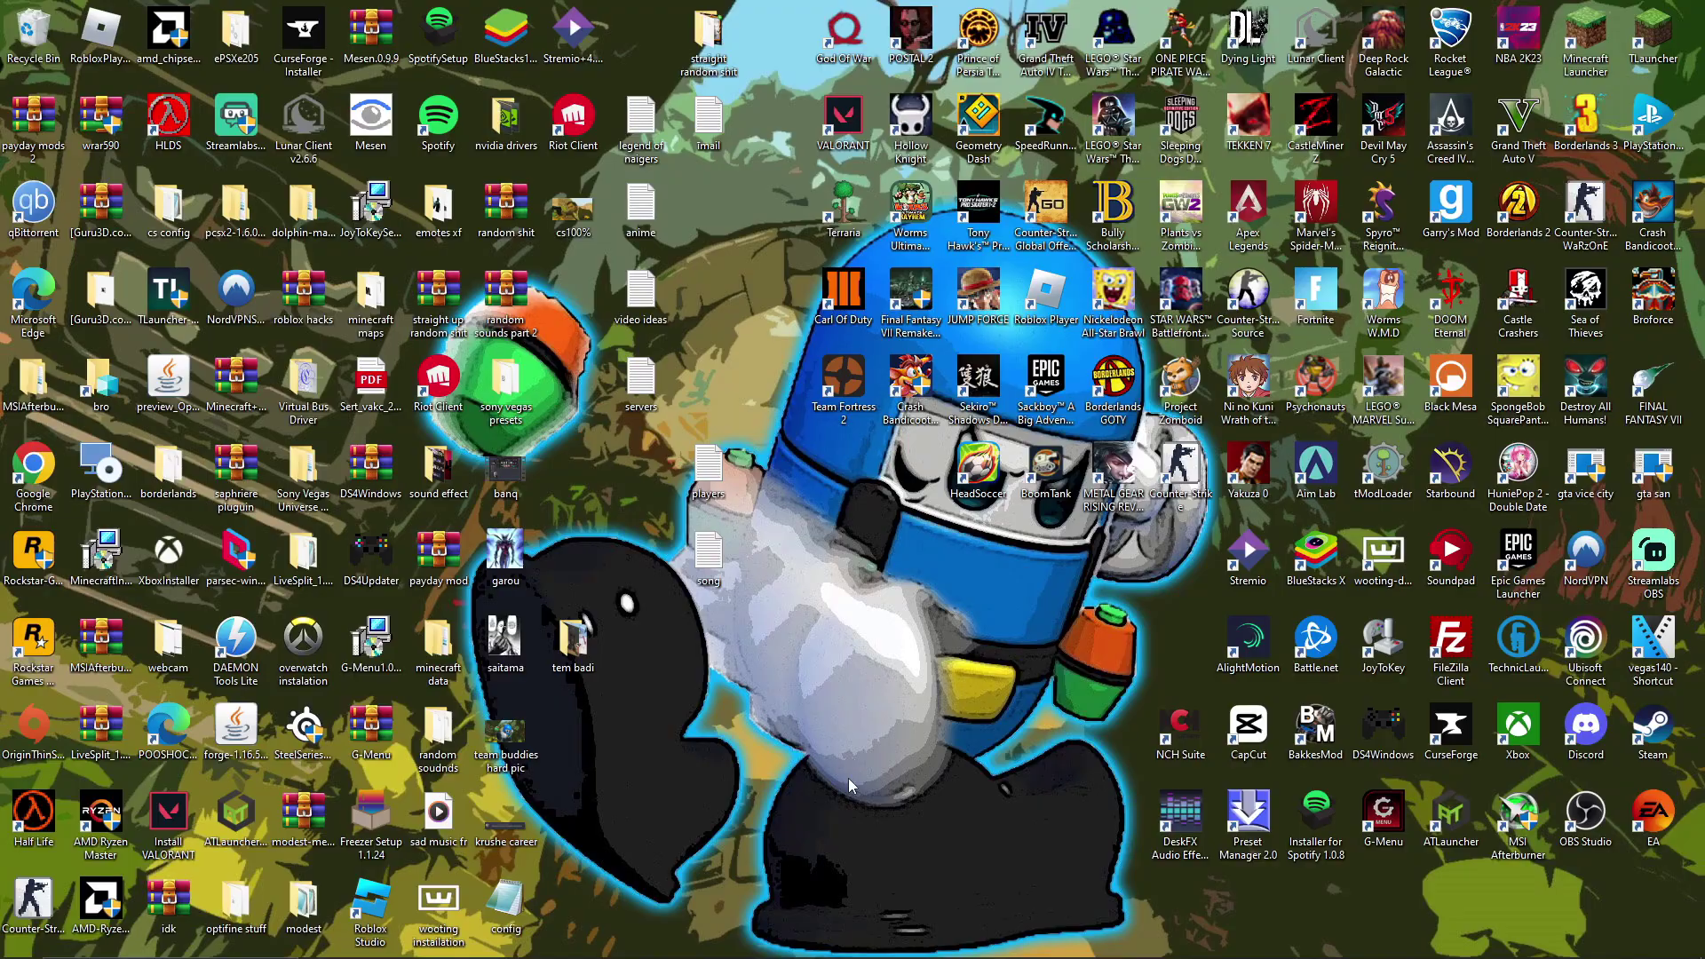
Set global Vertical sync to Off in NVIDIA Control Panel, then close the panel.
right_click(849, 778)
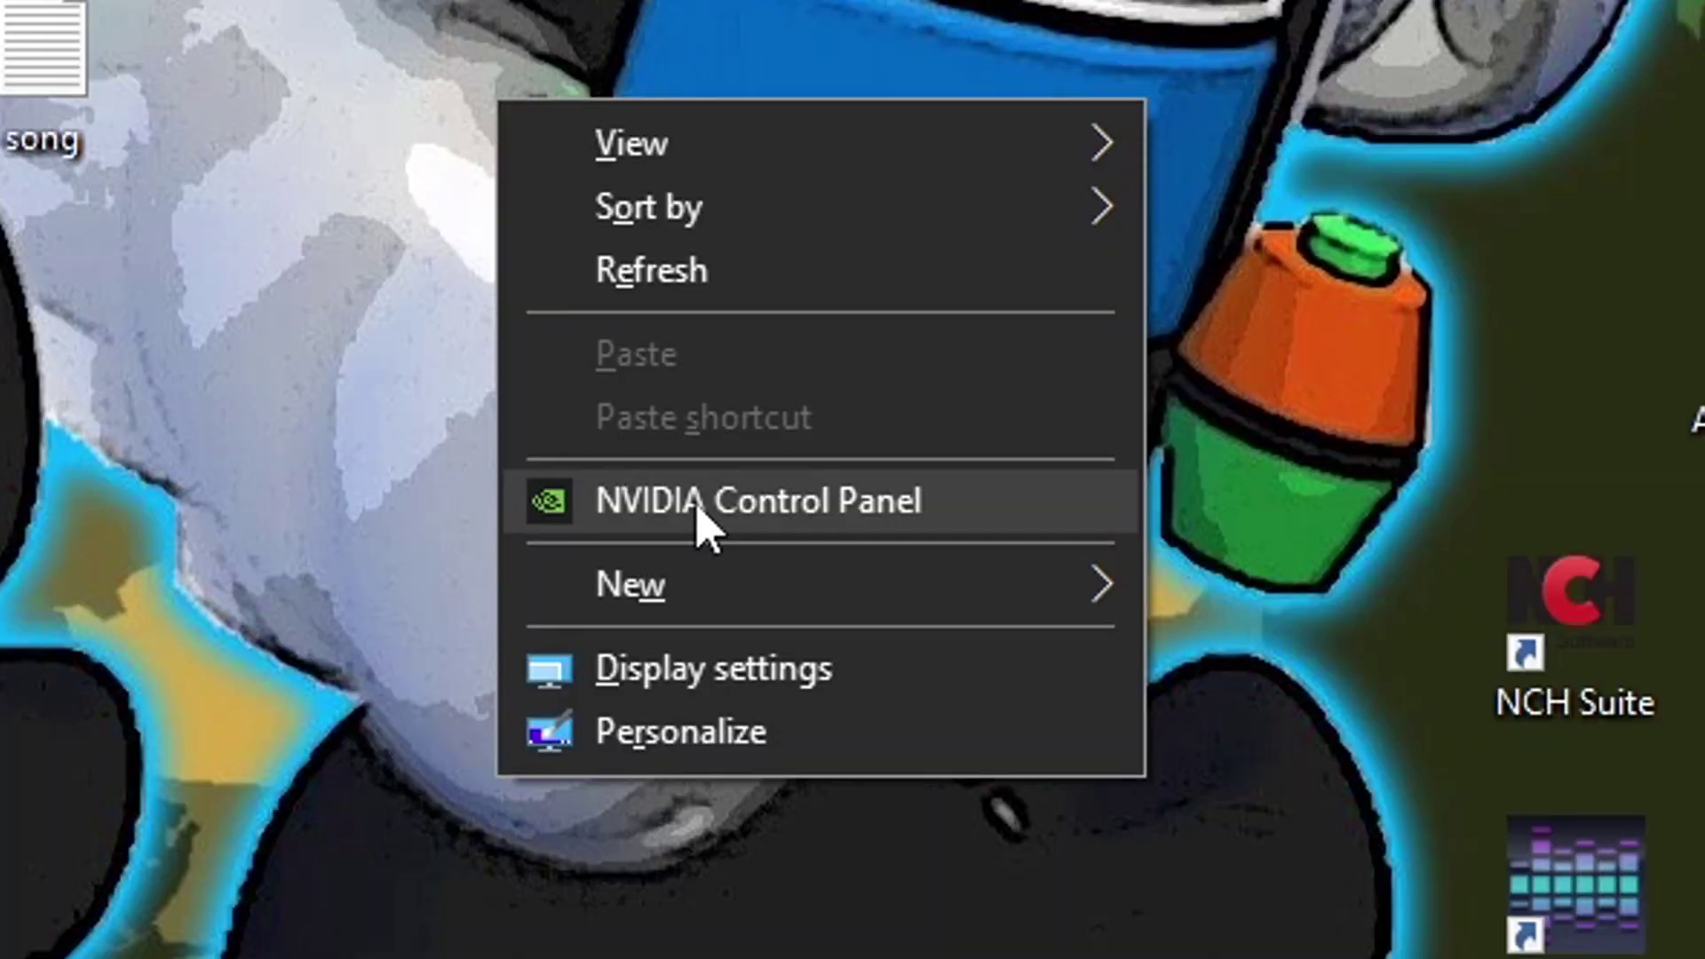
left_click(699, 506)
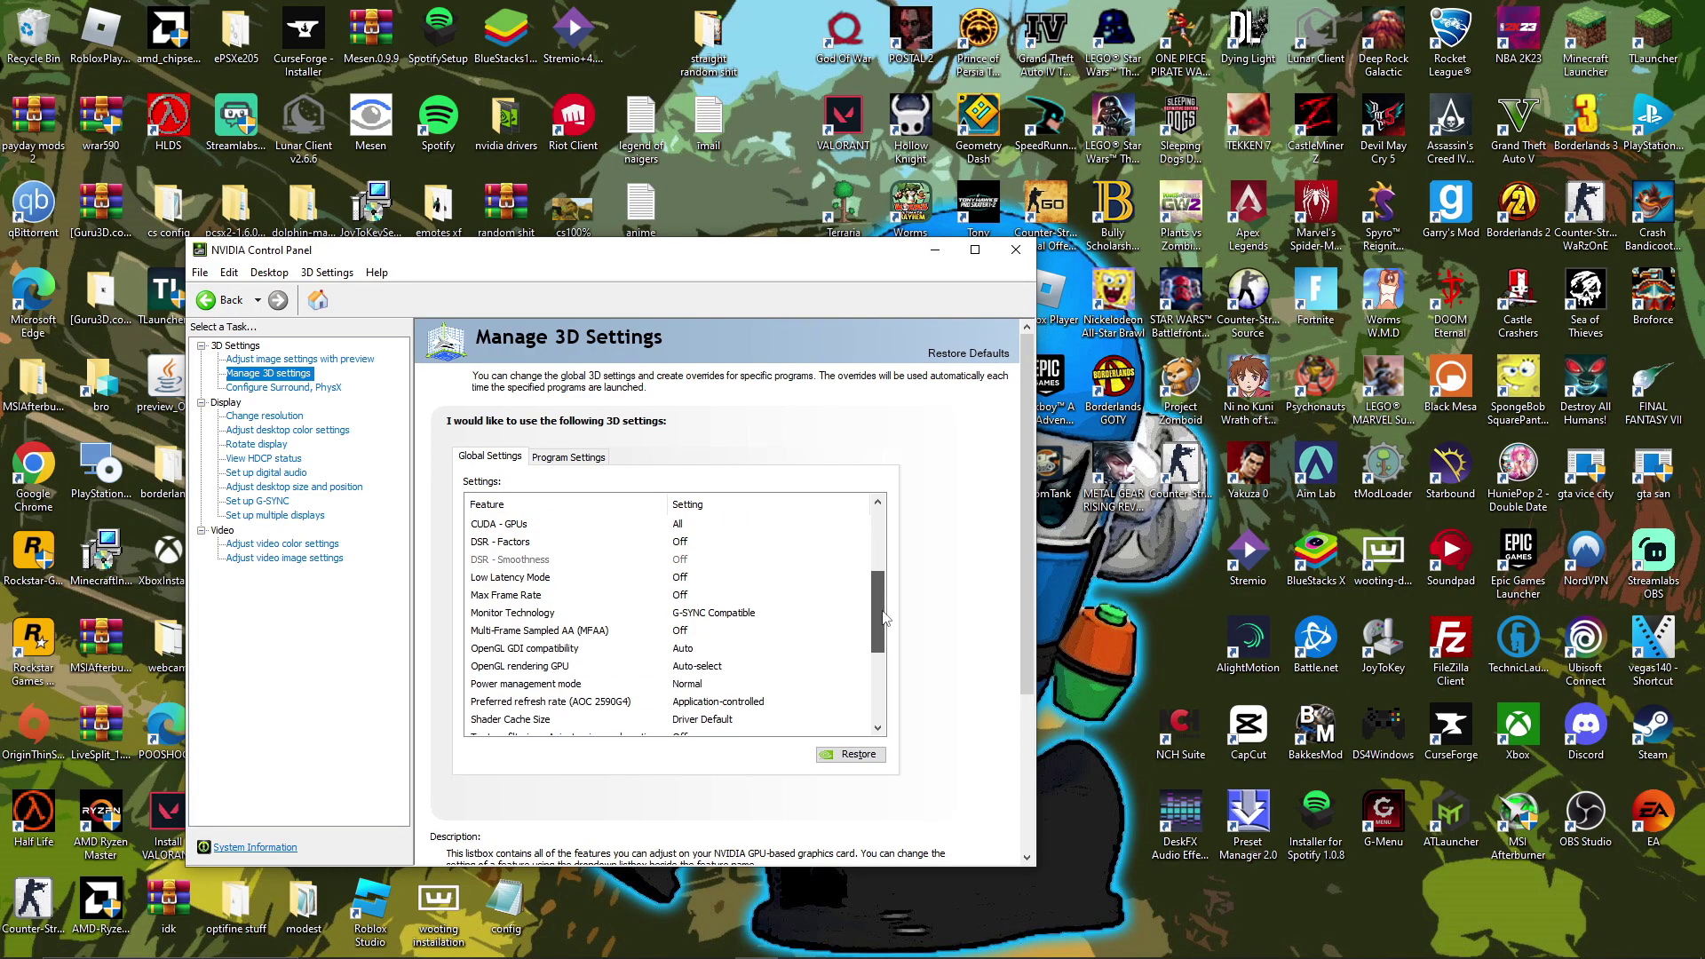
scroll(878, 694, "down", 2)
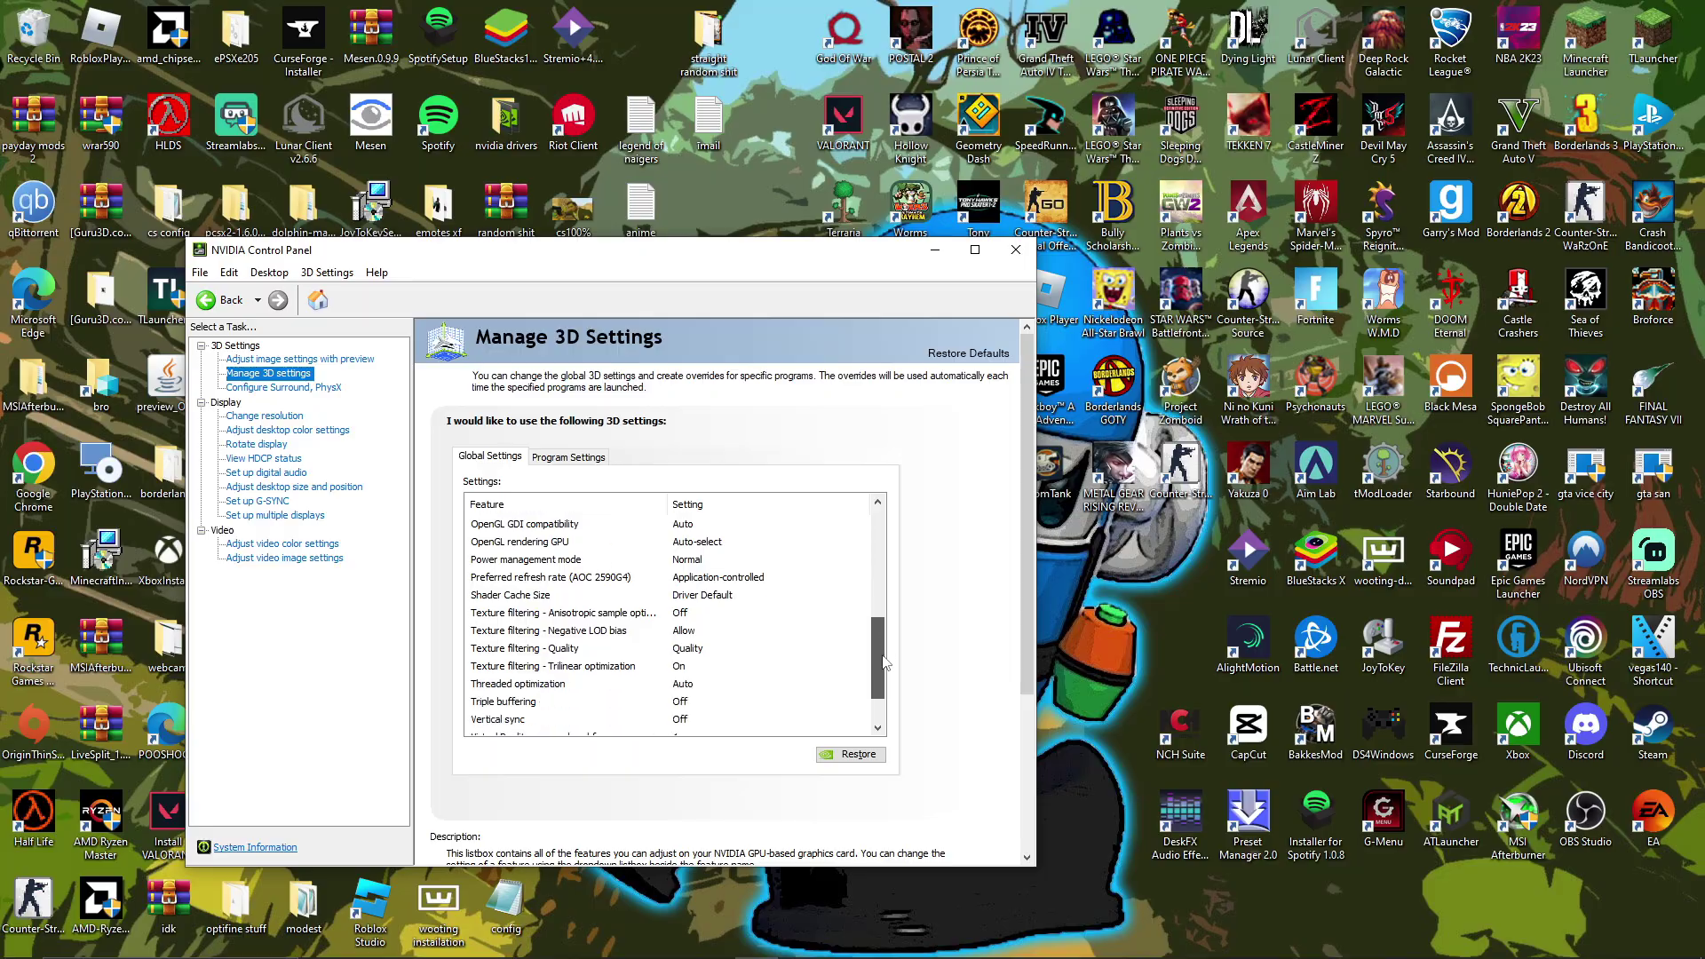
scroll(878, 695, "down", 2)
left_click(511, 668)
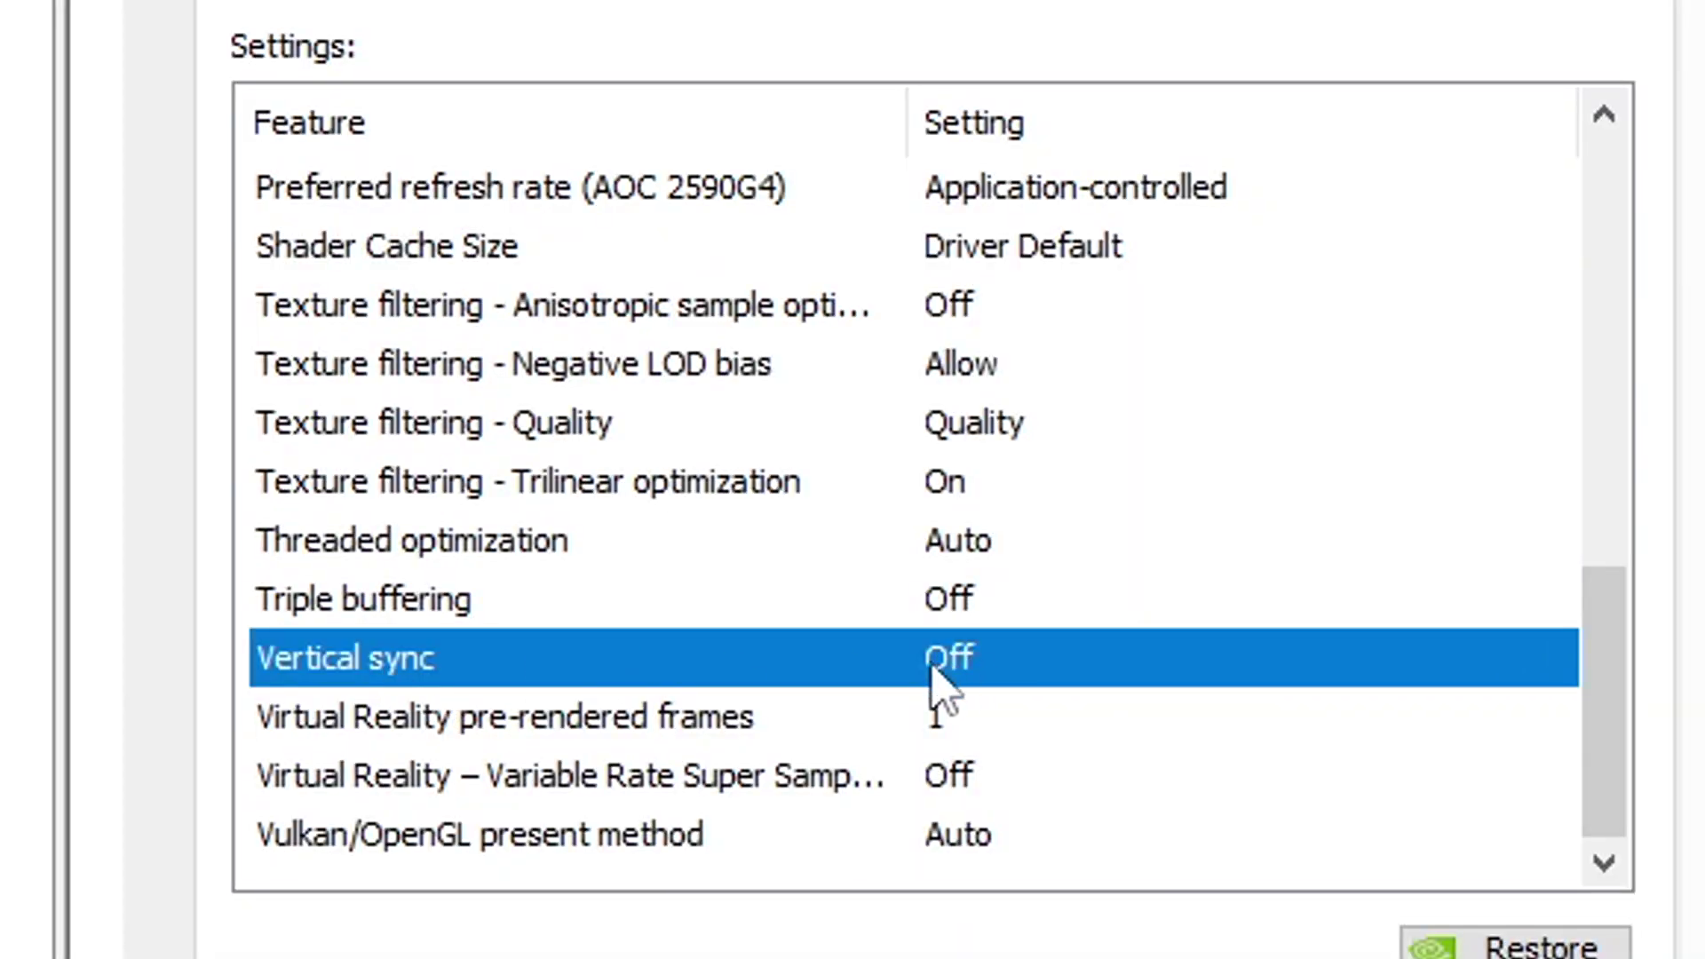
left_click(675, 670)
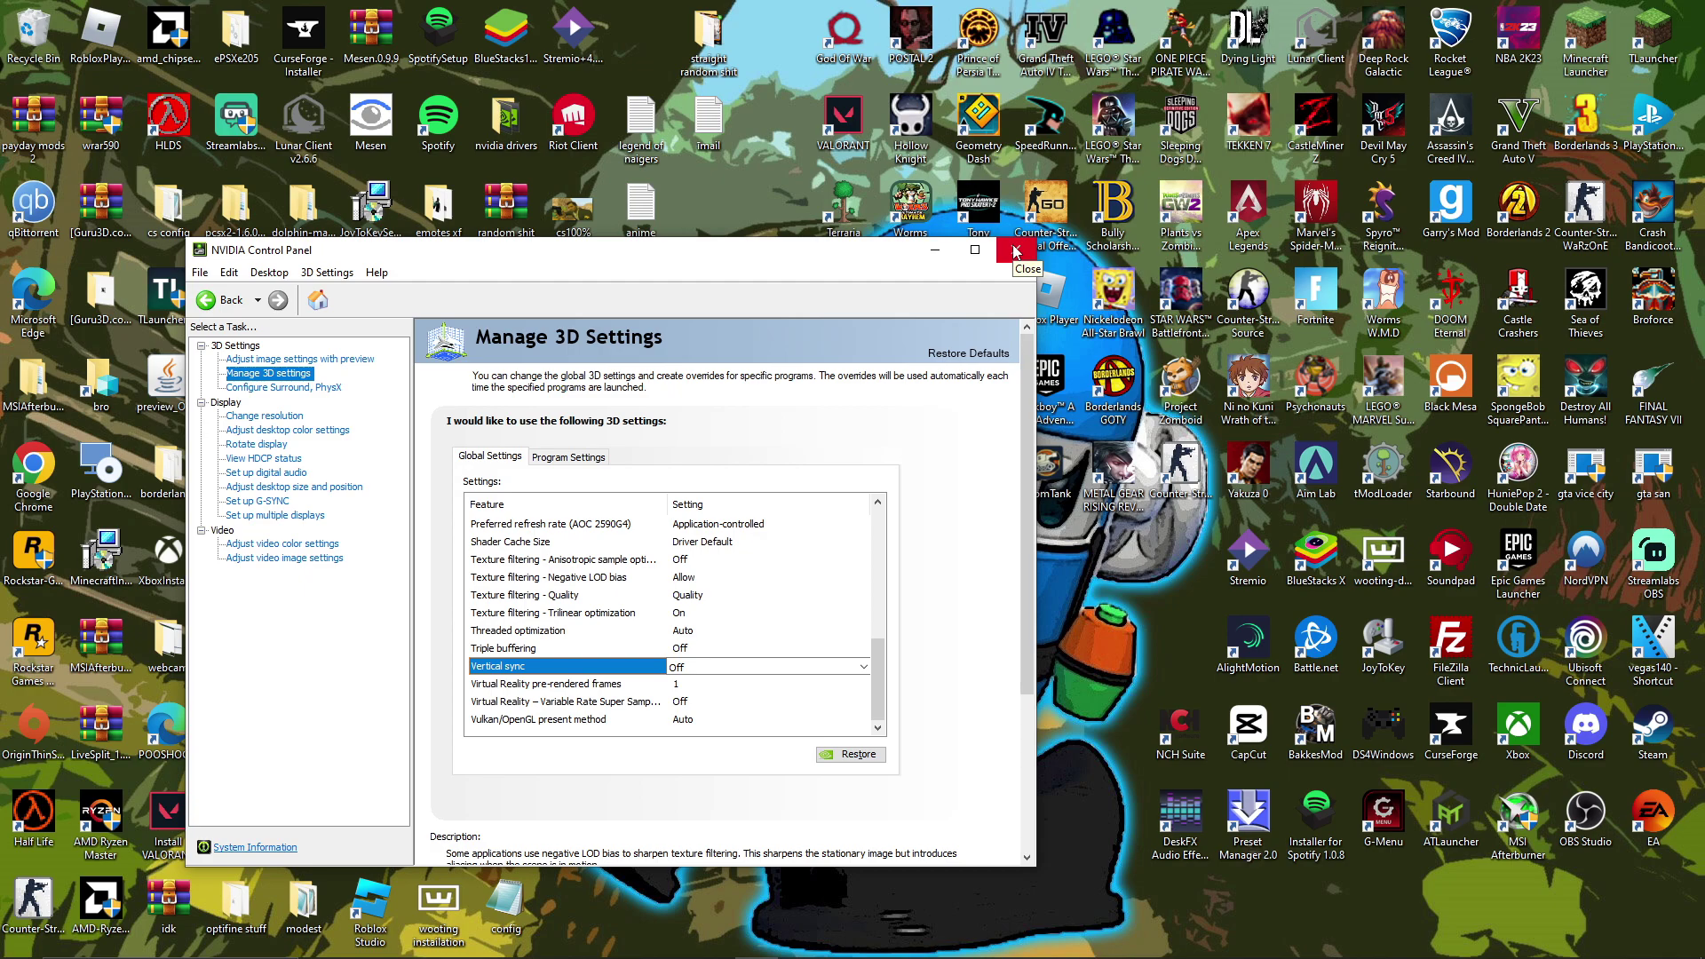
left_click(1014, 250)
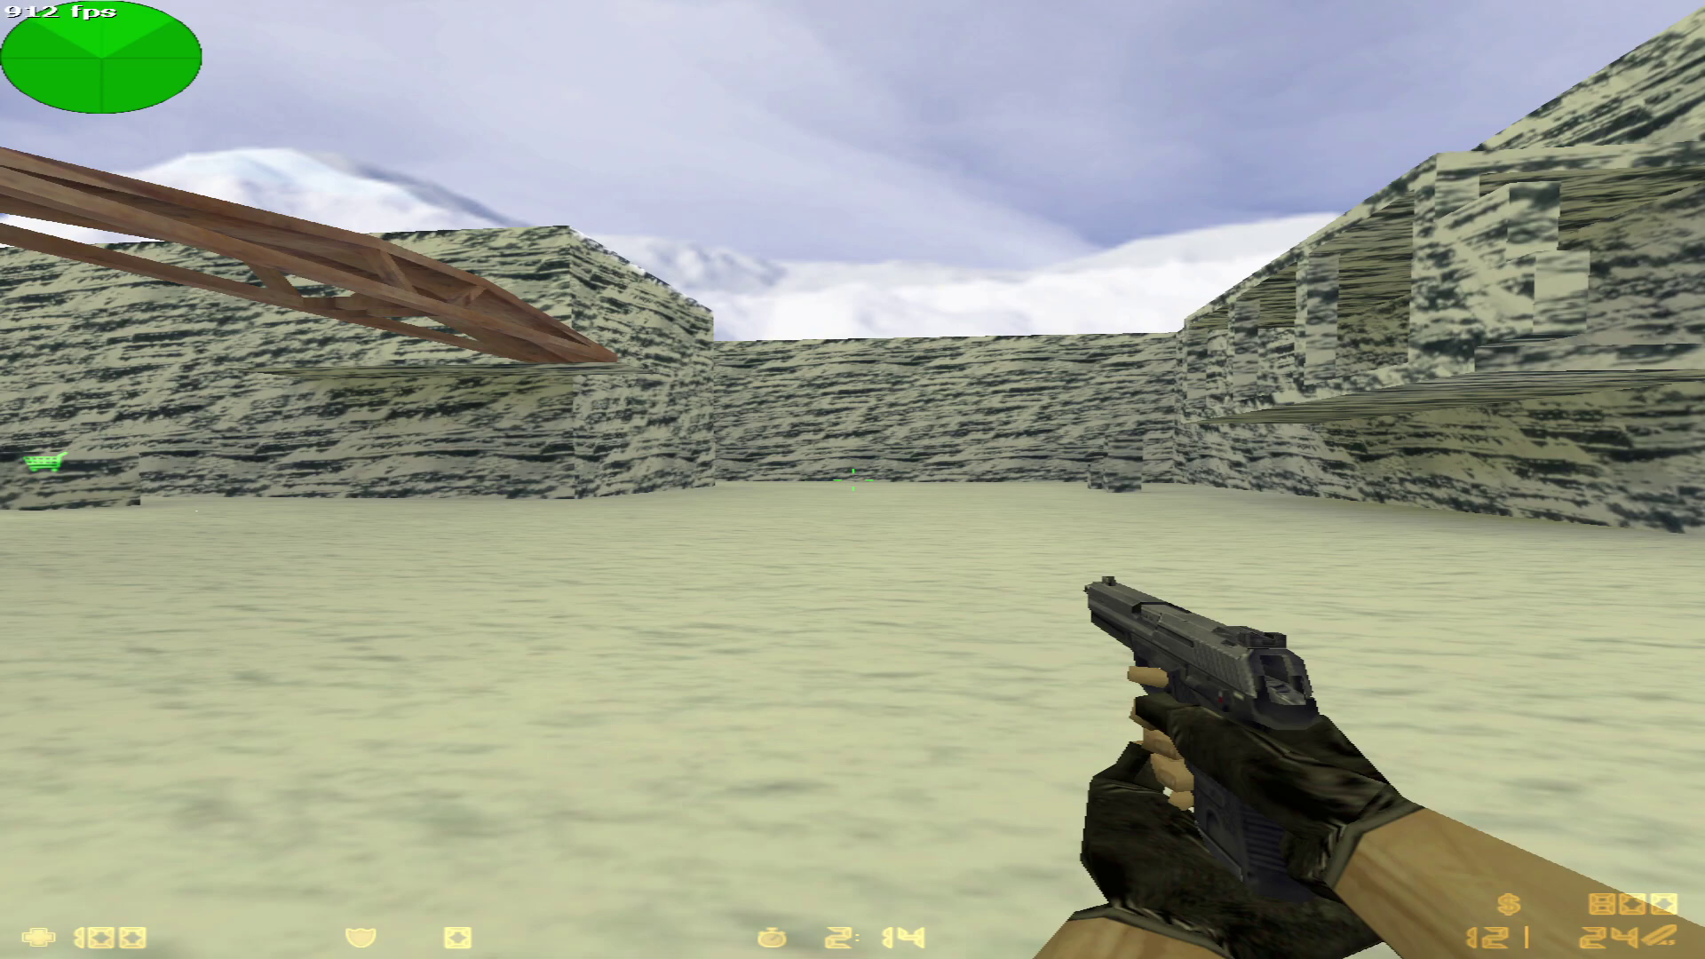
Walk backward through the map while watching the frame rate.
key("s")
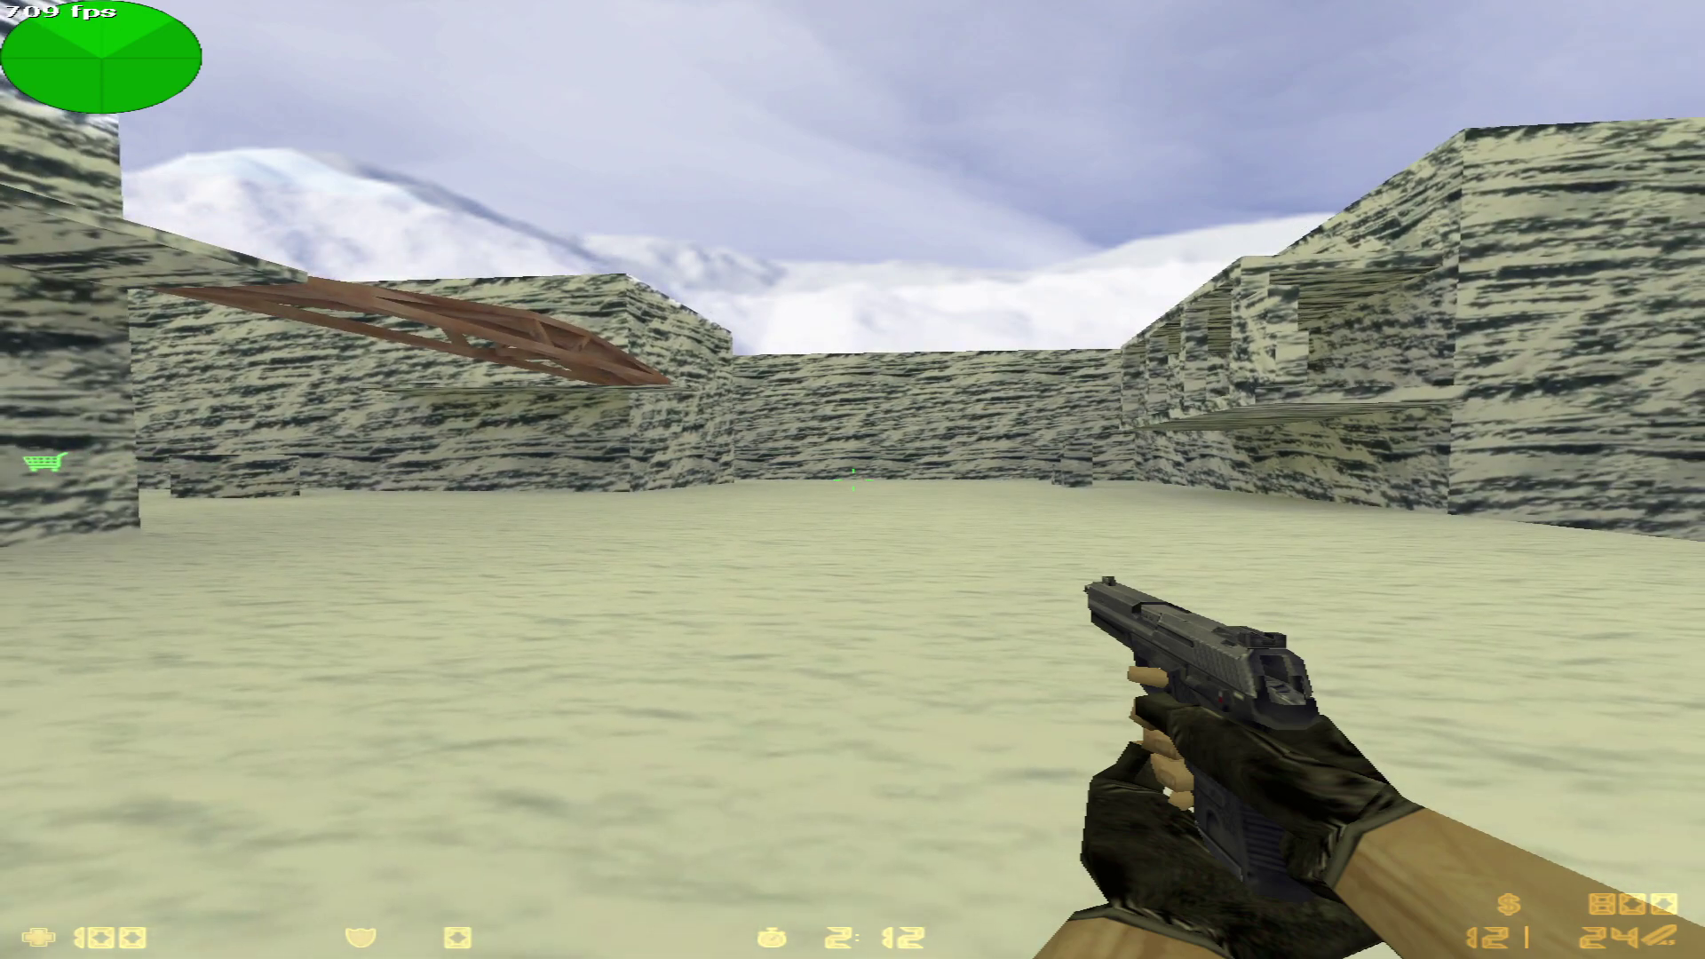
key("s")
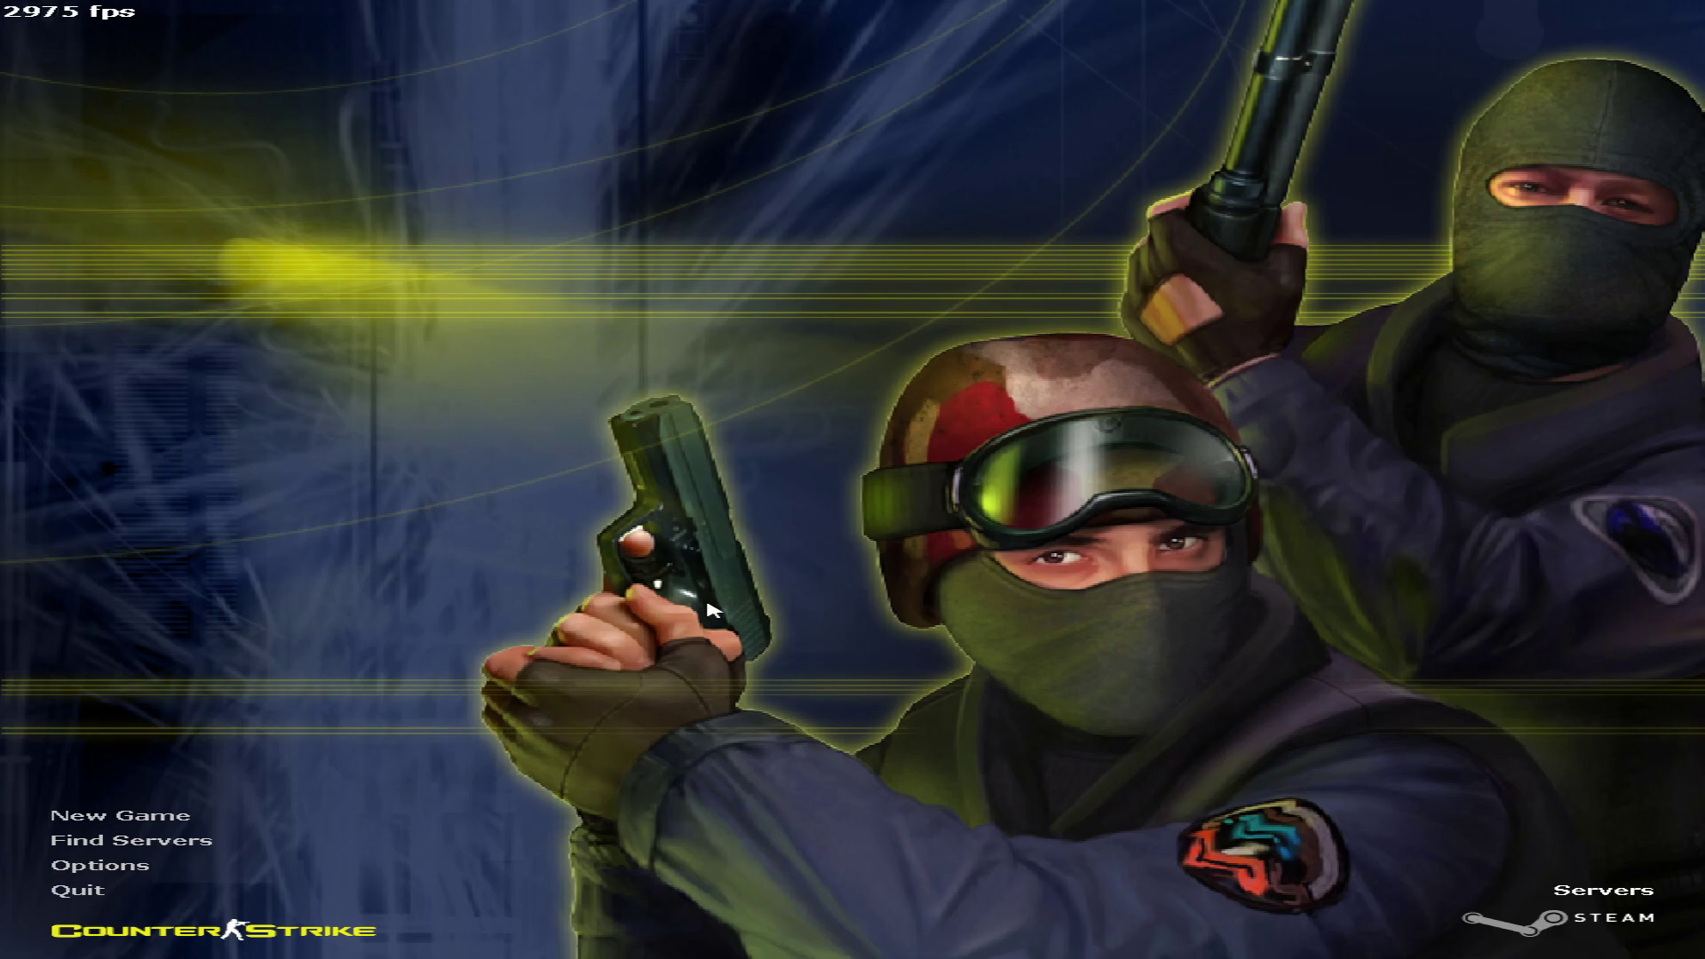
Open the Video options and expand the Resolution dropdown.
left_click(124, 874)
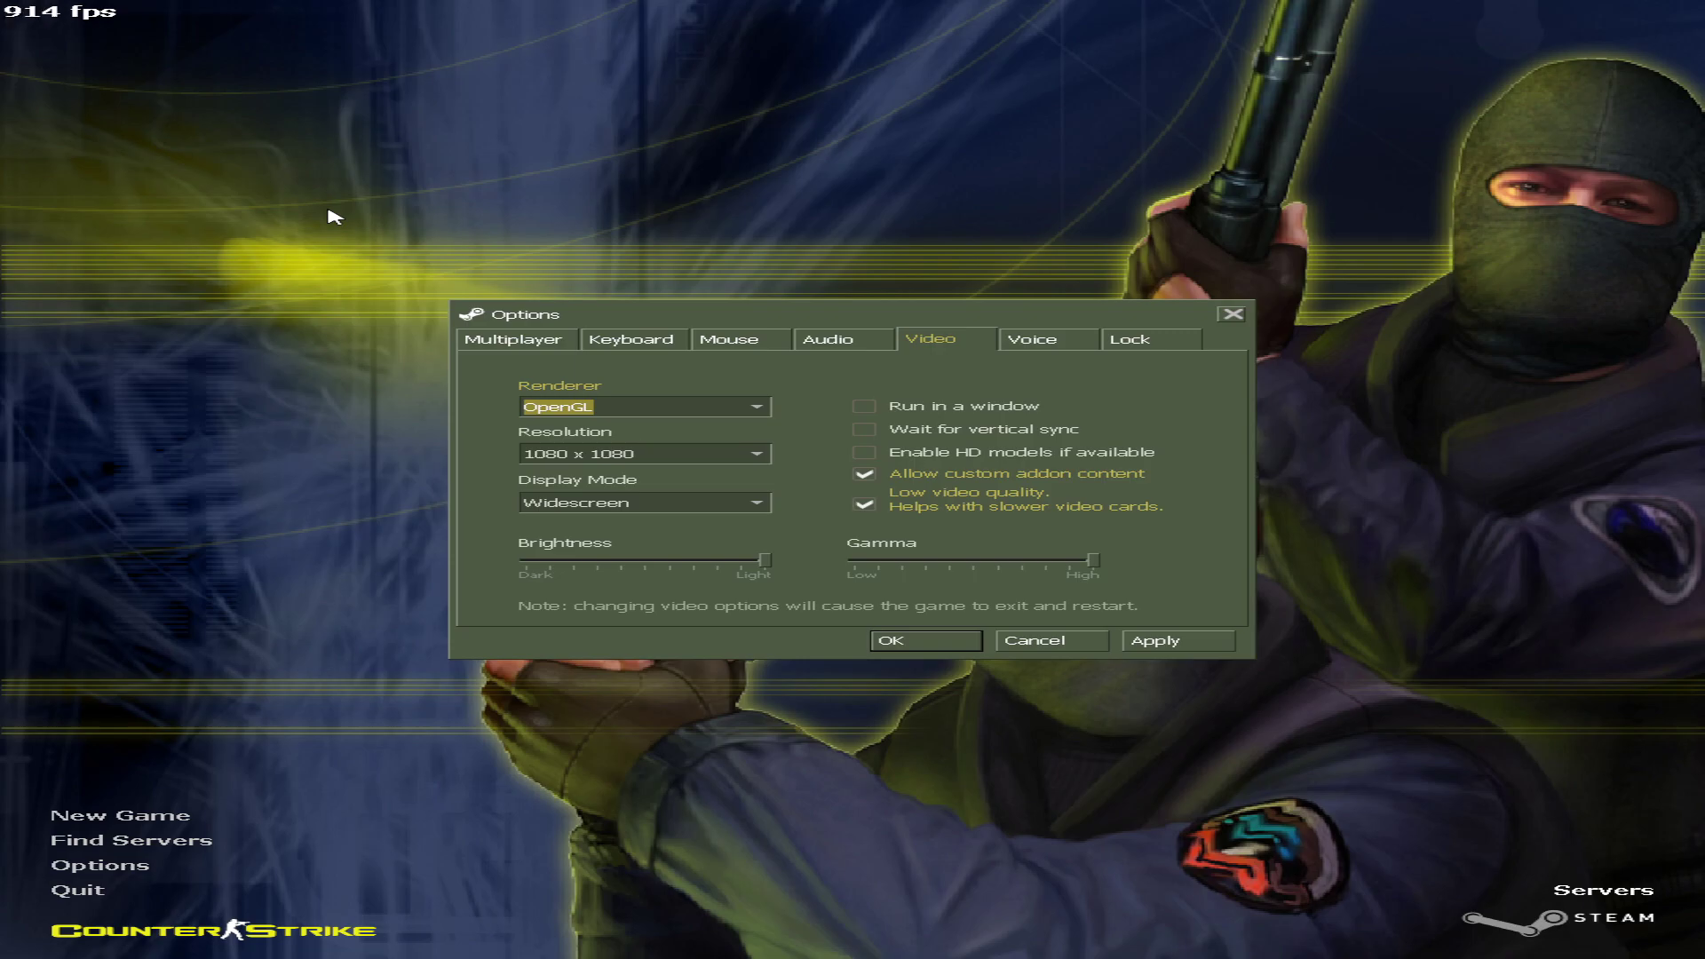
left_click(739, 458)
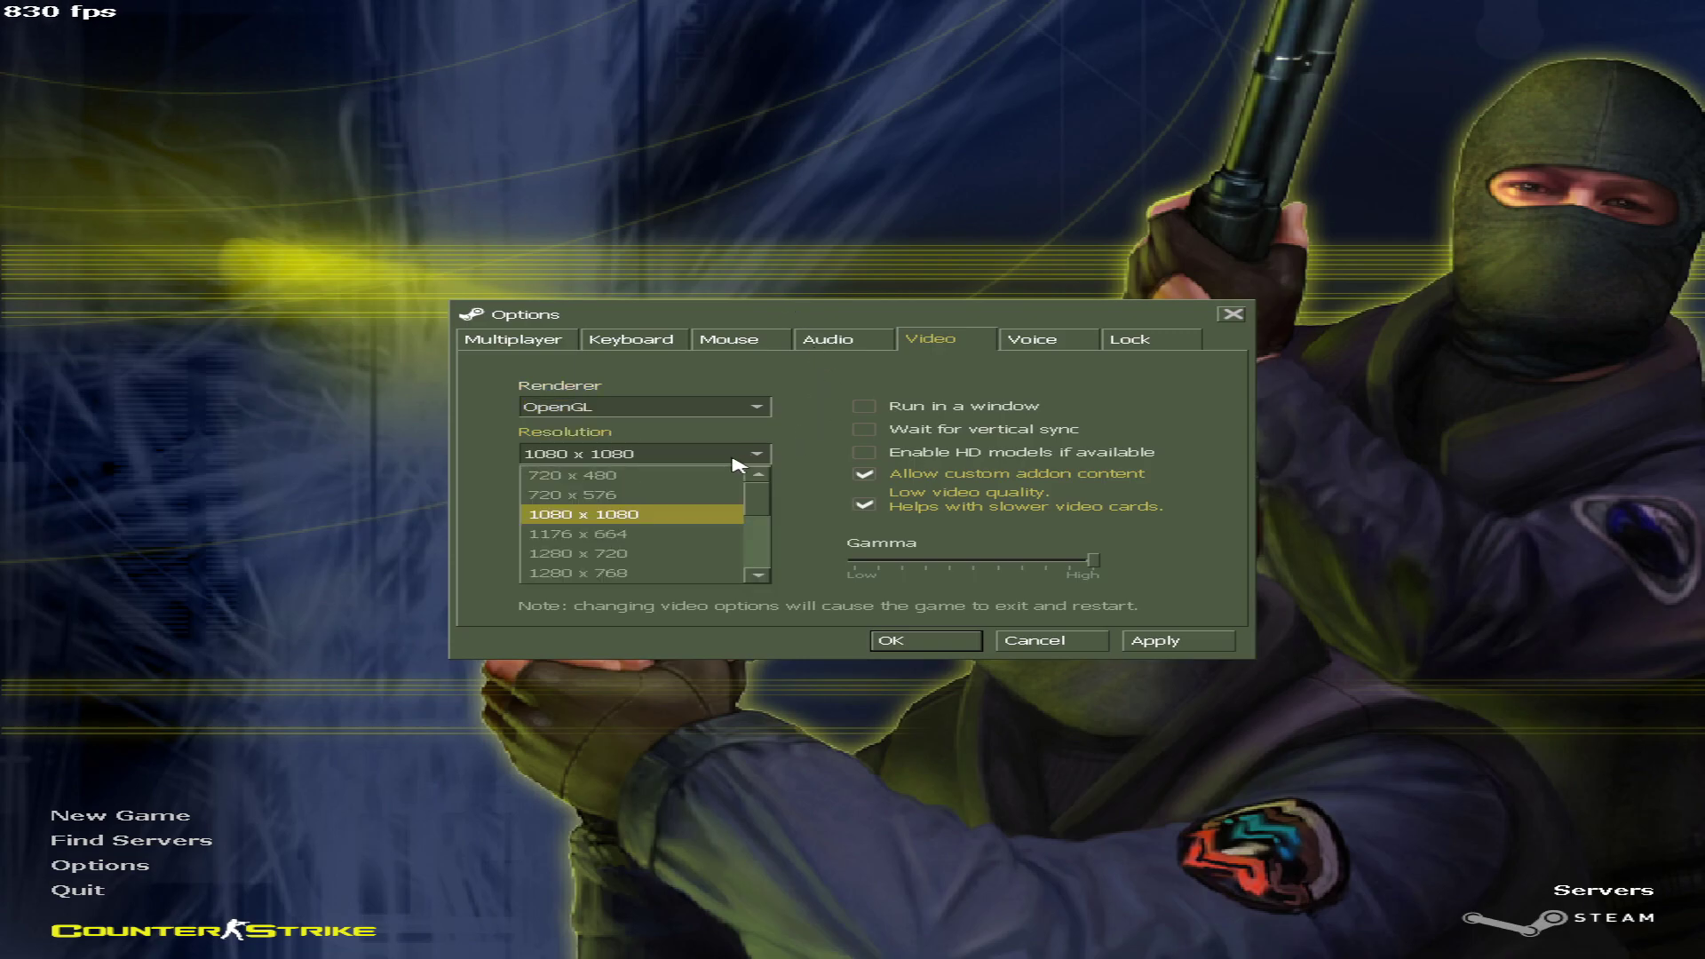